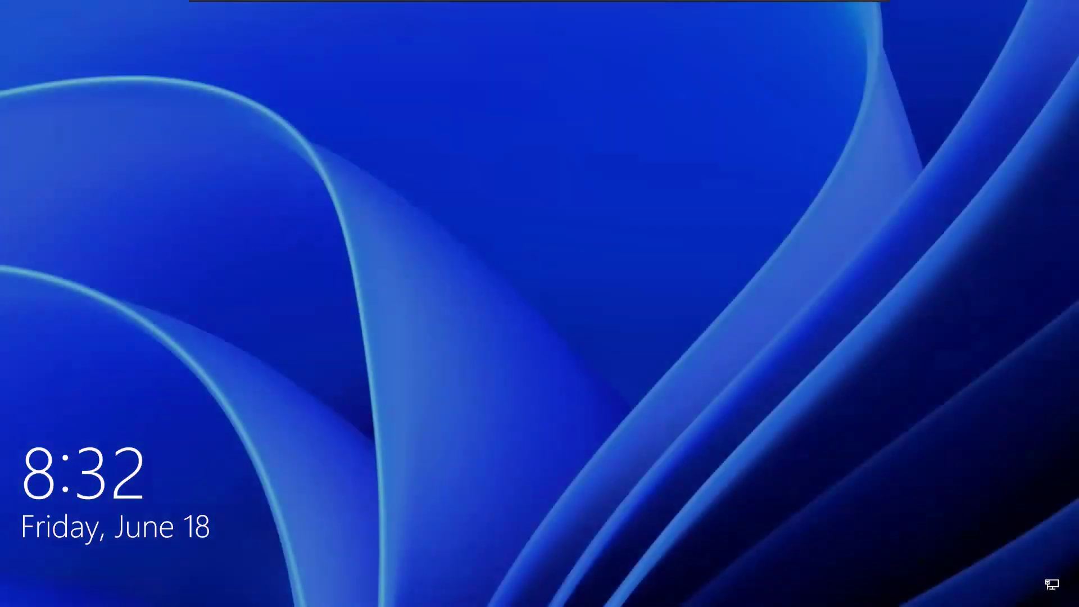
# Dismiss the lock screen and sign in with the PIN to reach the desktop.
pyautogui.click(1055, 588)
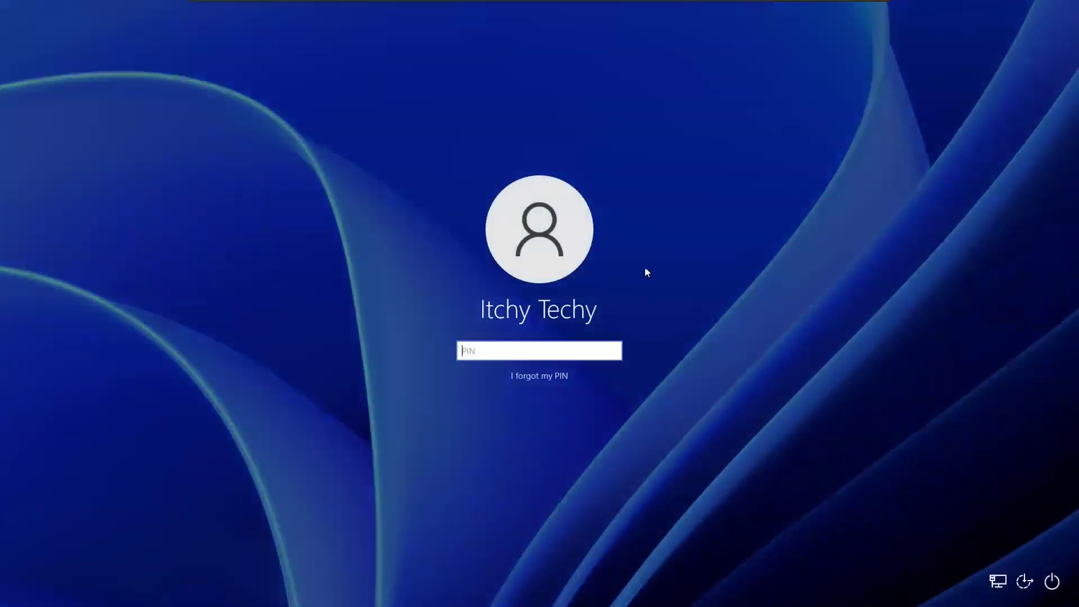
pyautogui.click(608, 356)
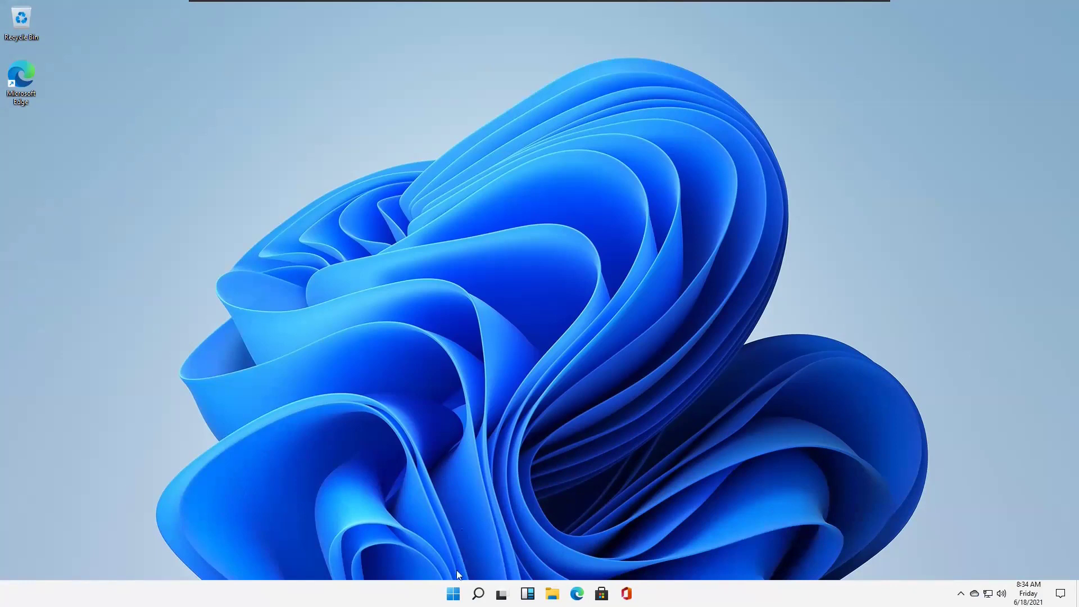
# Search "refre" and launch the Reset this PC result into Settings' Recovery page.
pyautogui.click(478, 594)
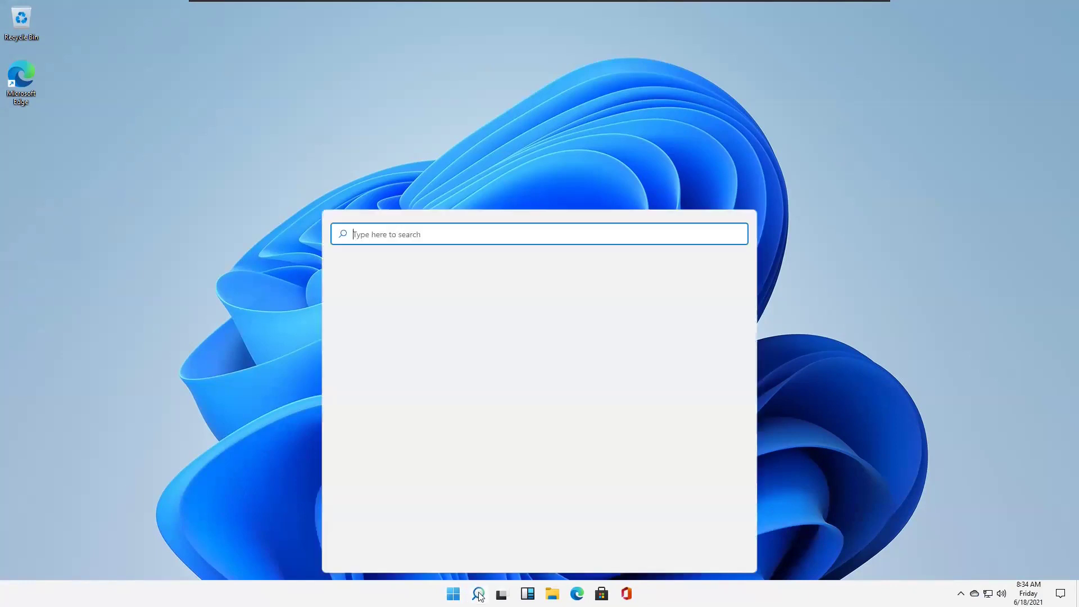
pyautogui.write('refre')
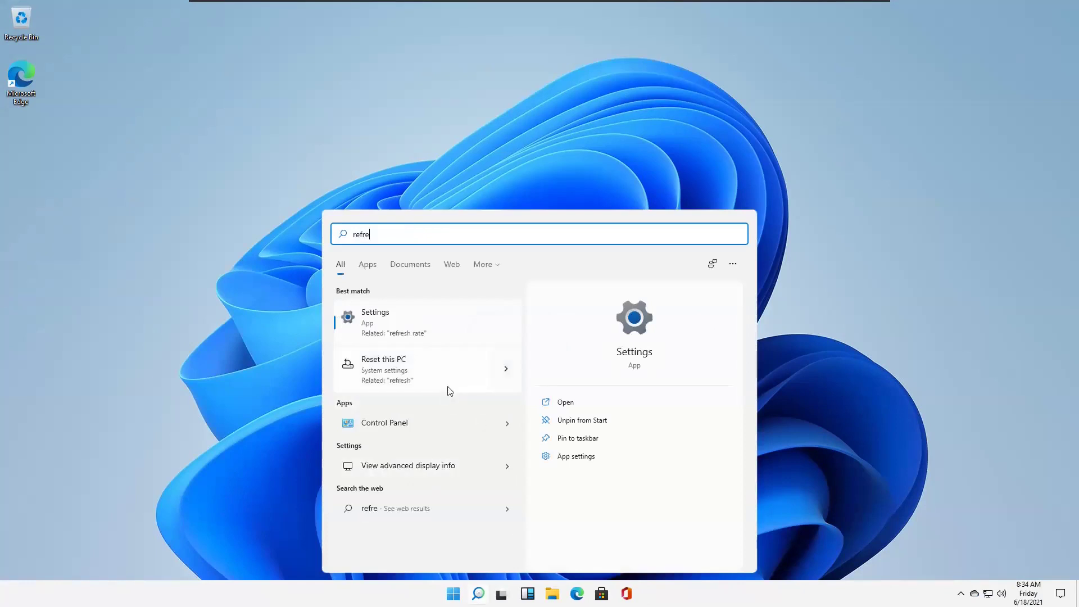
pyautogui.click(388, 364)
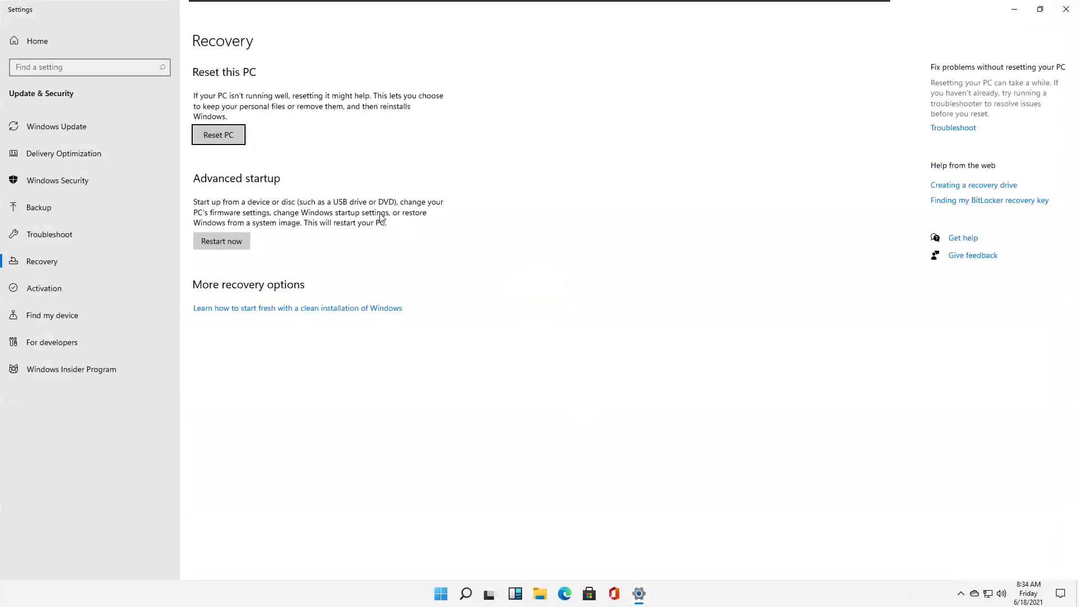
# Start Reset PC and choose Keep my files.
pyautogui.click(235, 137)
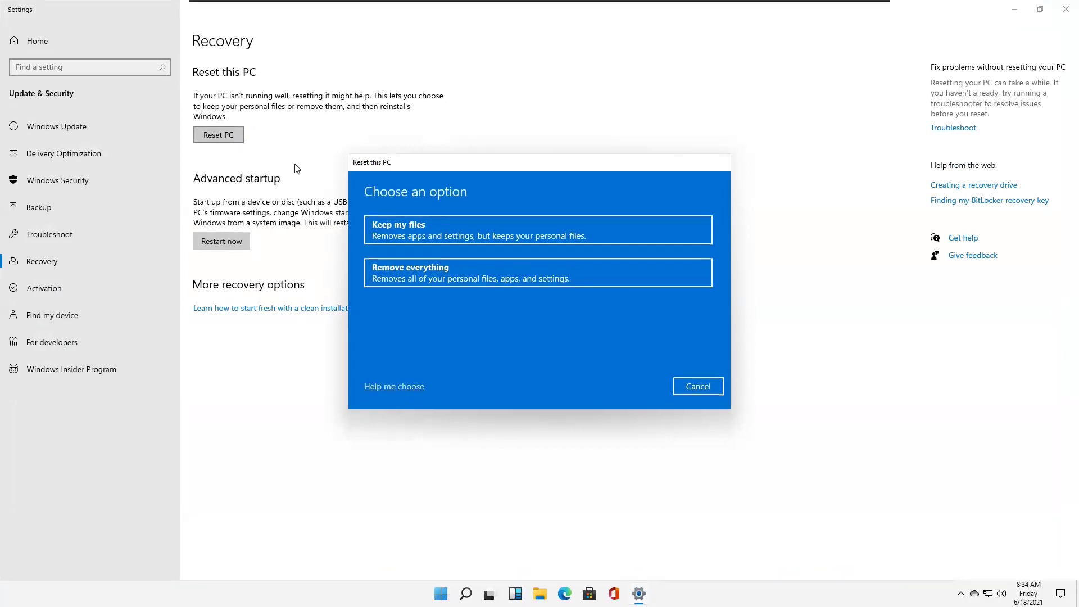
pyautogui.click(621, 235)
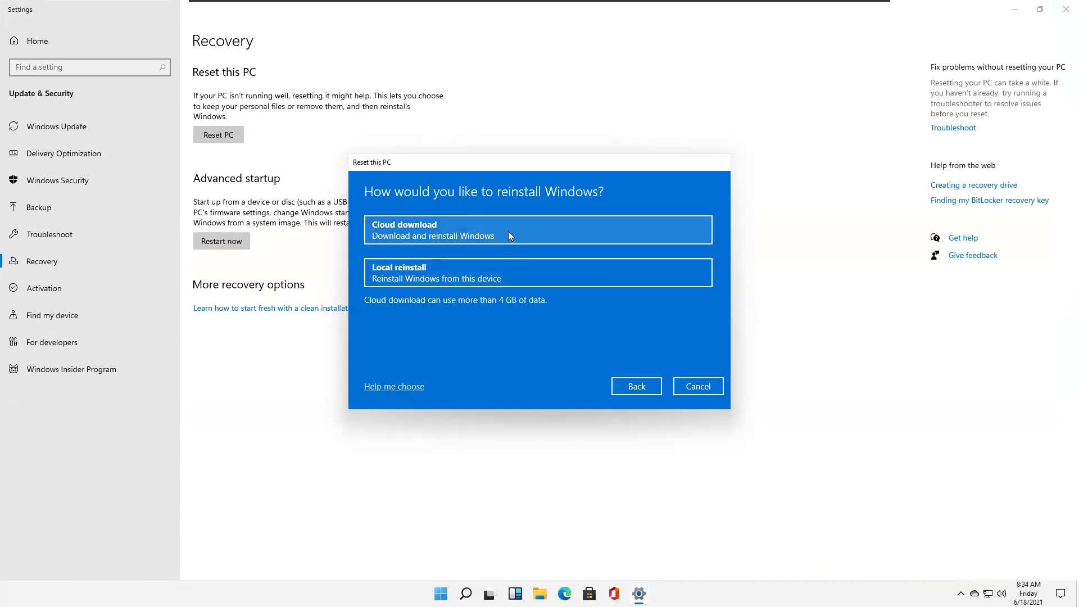
# Choose Local reinstall with Download Windows off and continue to the Ready to reset summary.
pyautogui.click(529, 278)
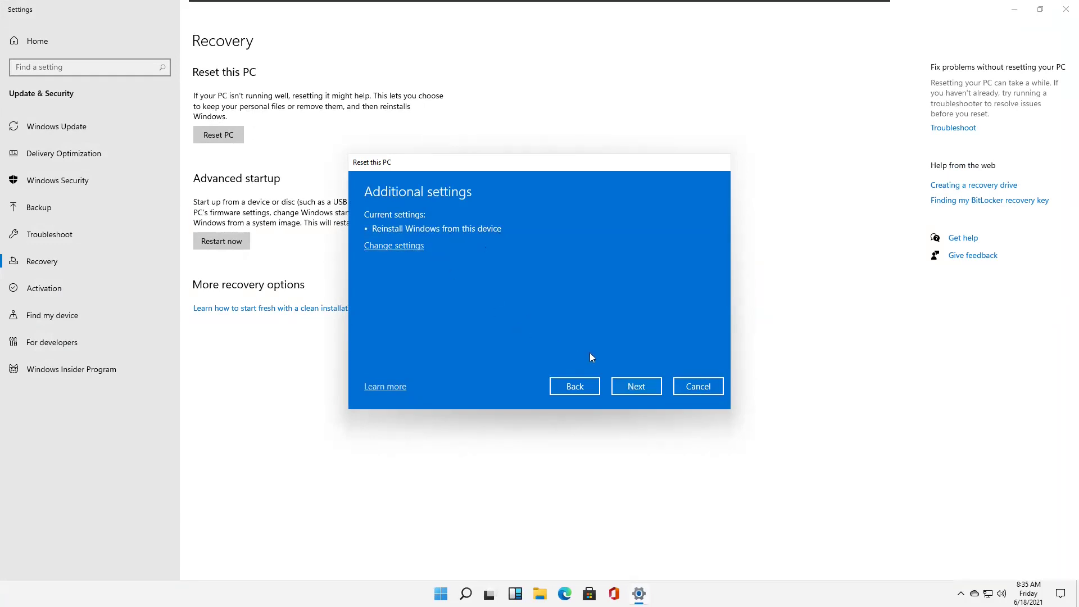
pyautogui.click(419, 244)
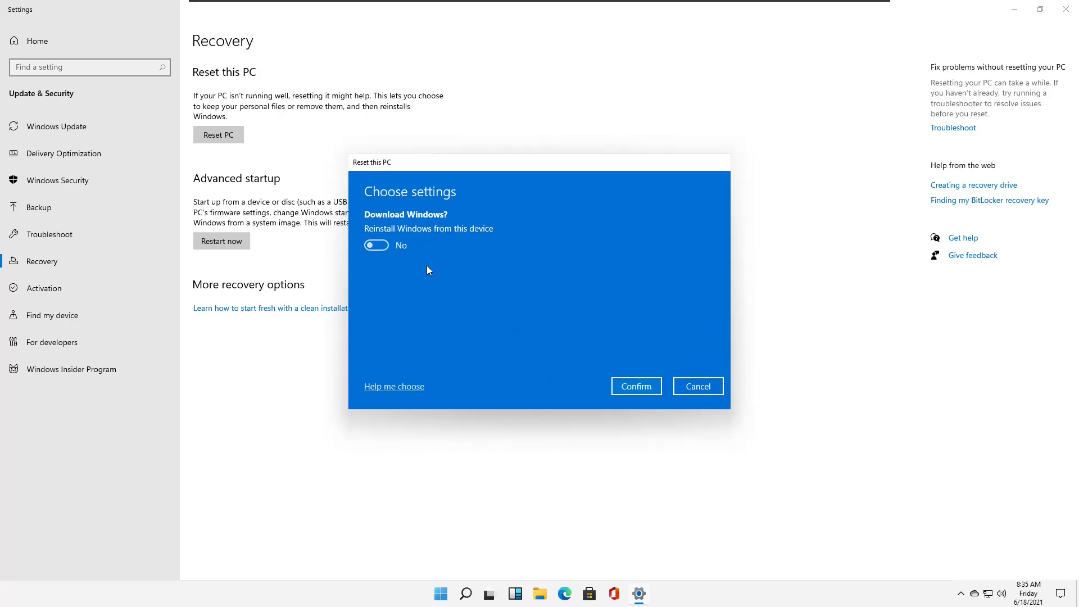
pyautogui.click(627, 386)
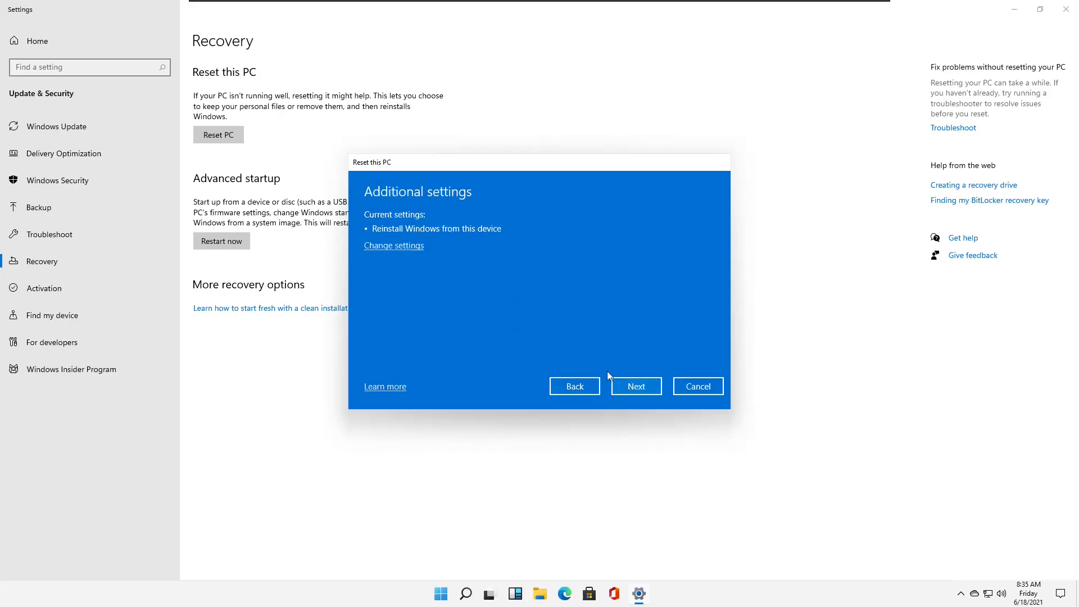
pyautogui.click(637, 388)
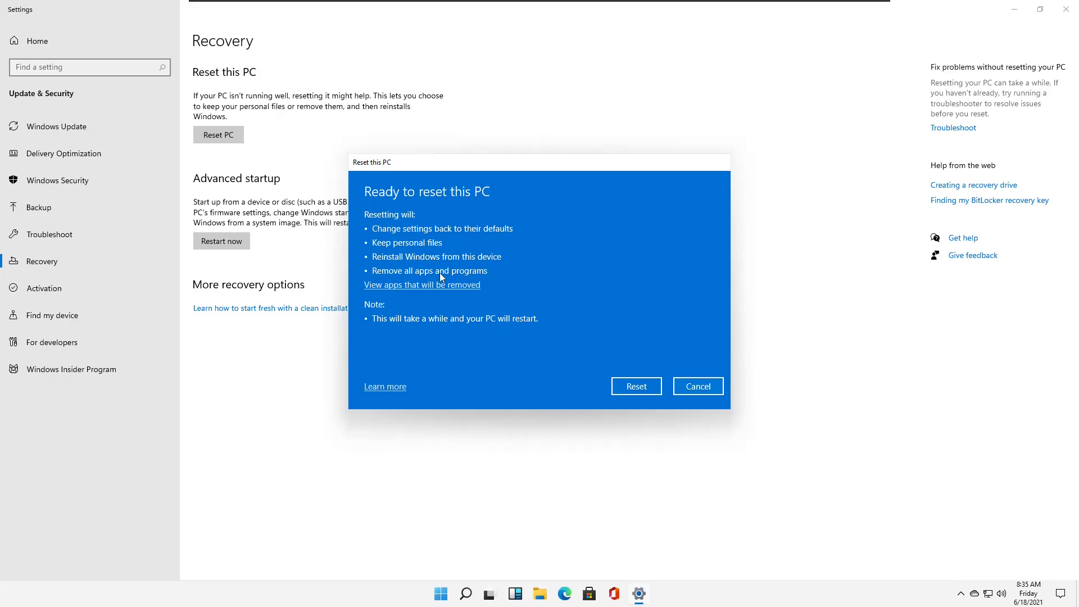
pyautogui.click(457, 284)
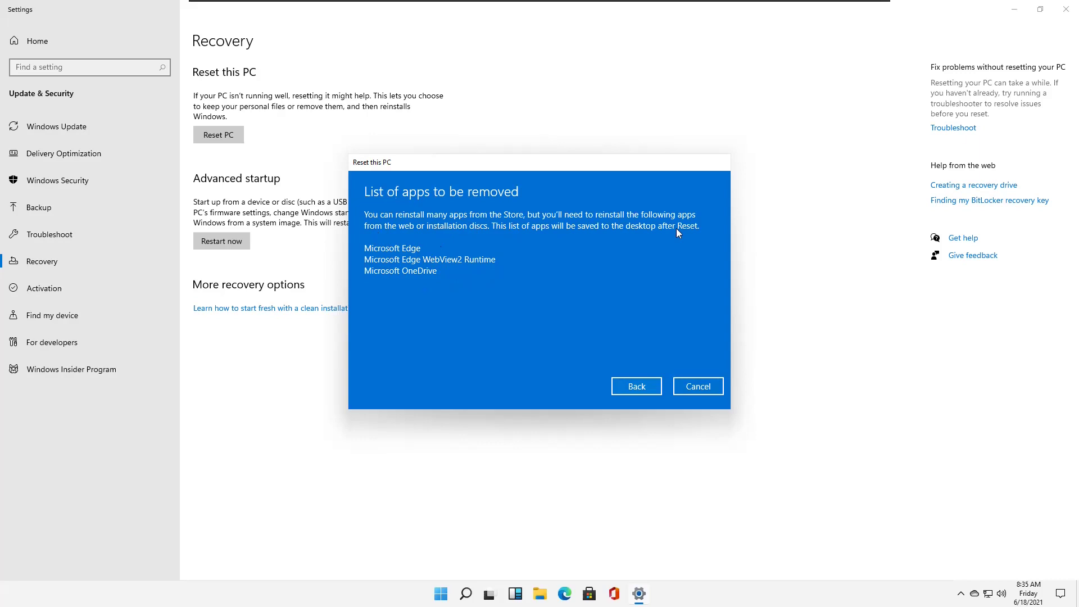
pyautogui.click(633, 389)
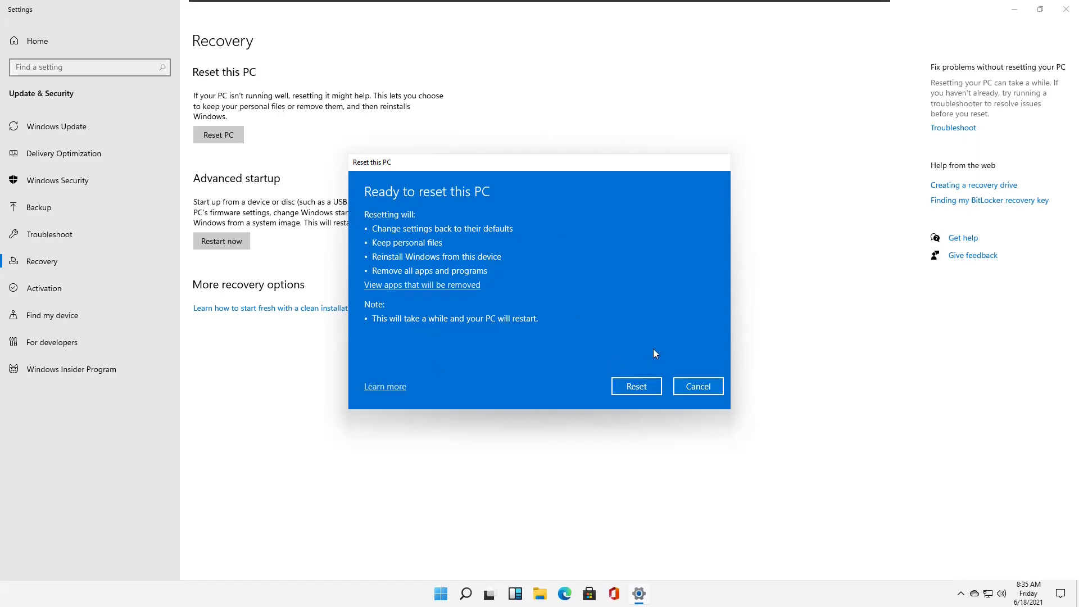
# Confirm Reset so the PC restarts and reinstalls Windows.
pyautogui.click(651, 388)
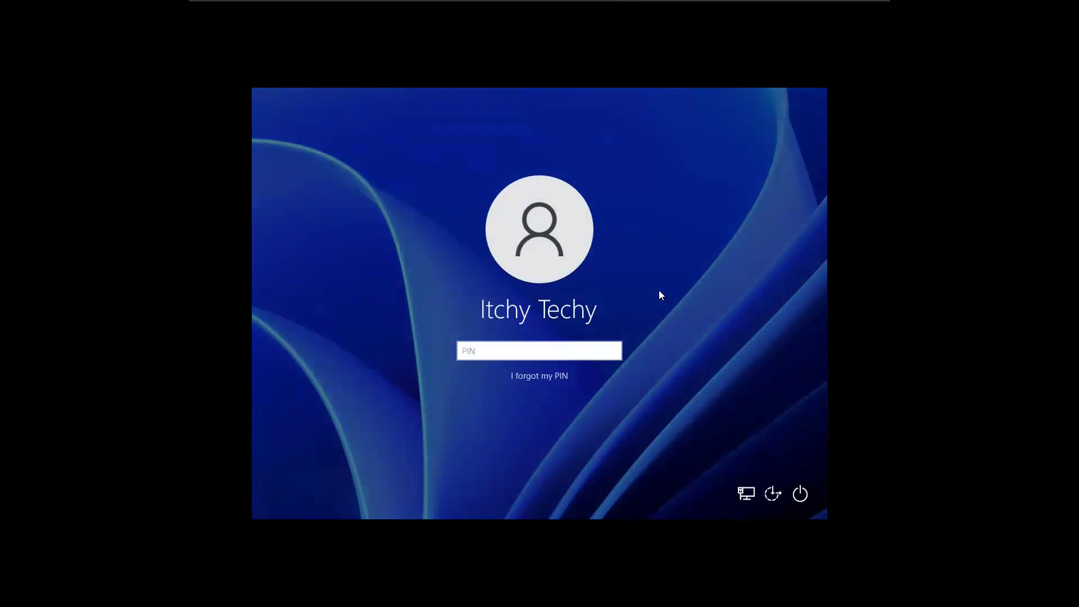
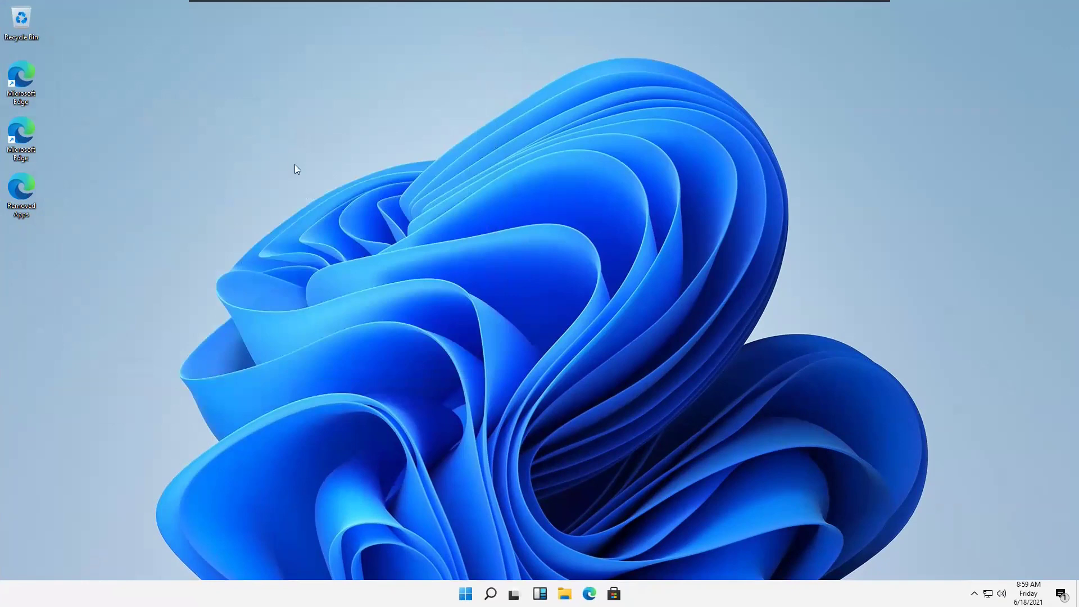
# View the Removed Apps page in Edge (WebView2 Runtime, OneDrive) and close it.
pyautogui.doubleClick(27, 197)
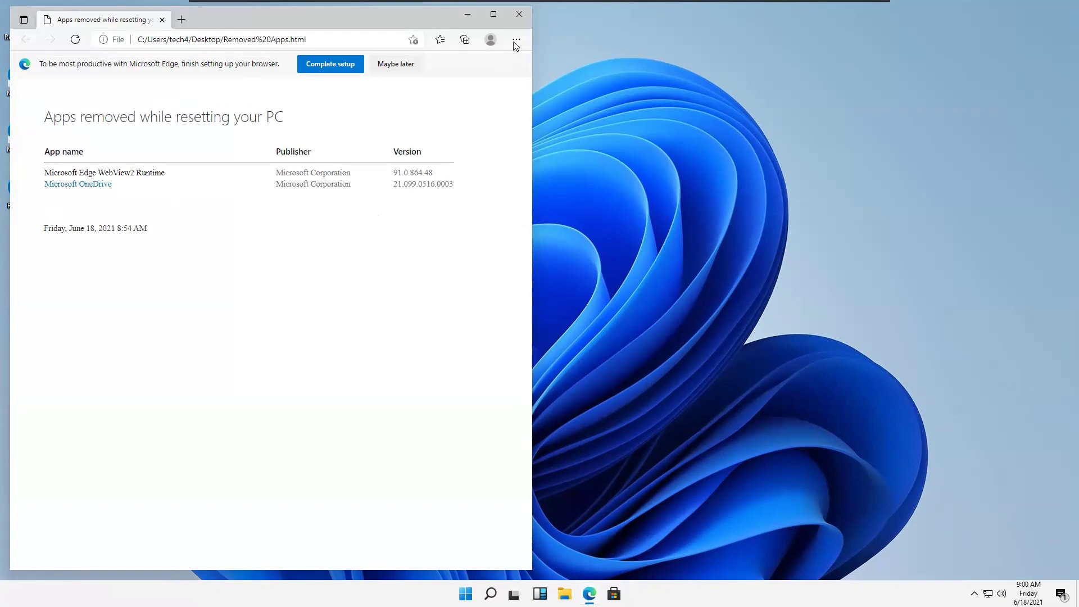
pyautogui.click(520, 18)
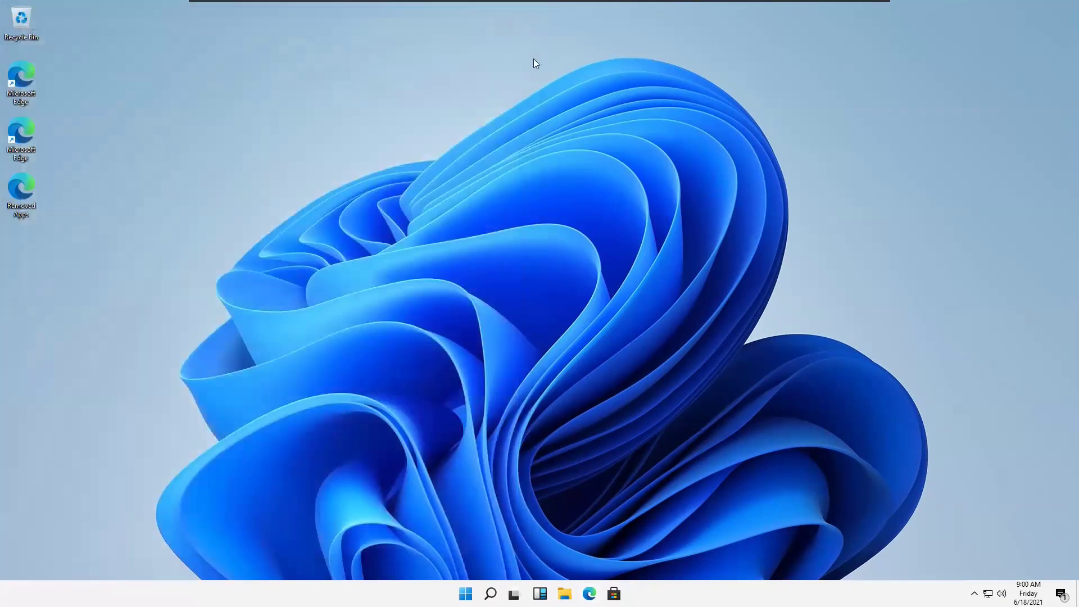